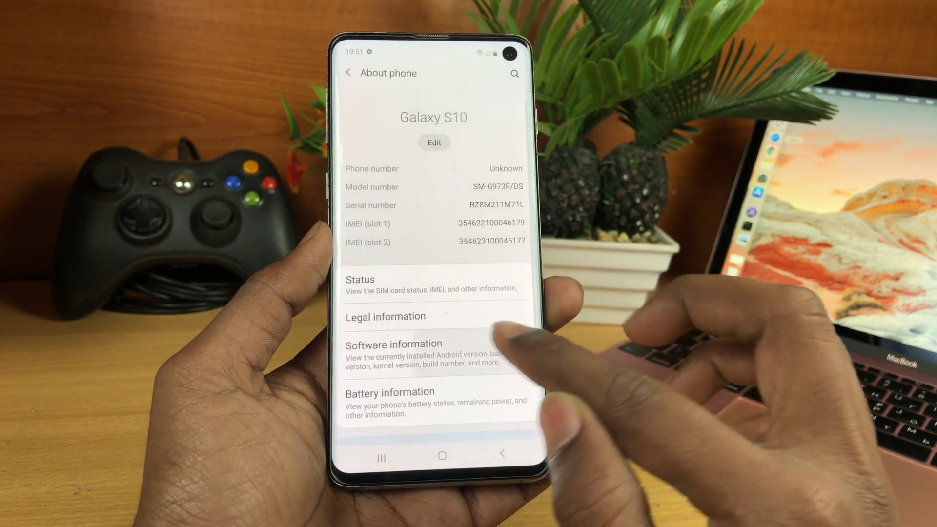
Enable developer mode through the phone's build number entry and return to the main settings list
click(507, 262)
click(507, 261)
click(508, 261)
click(508, 261)
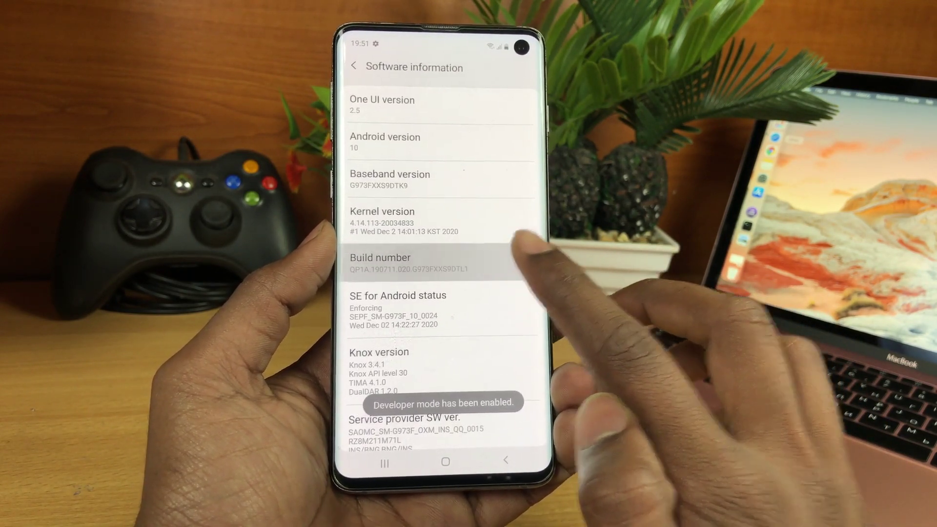
click(506, 460)
click(505, 457)
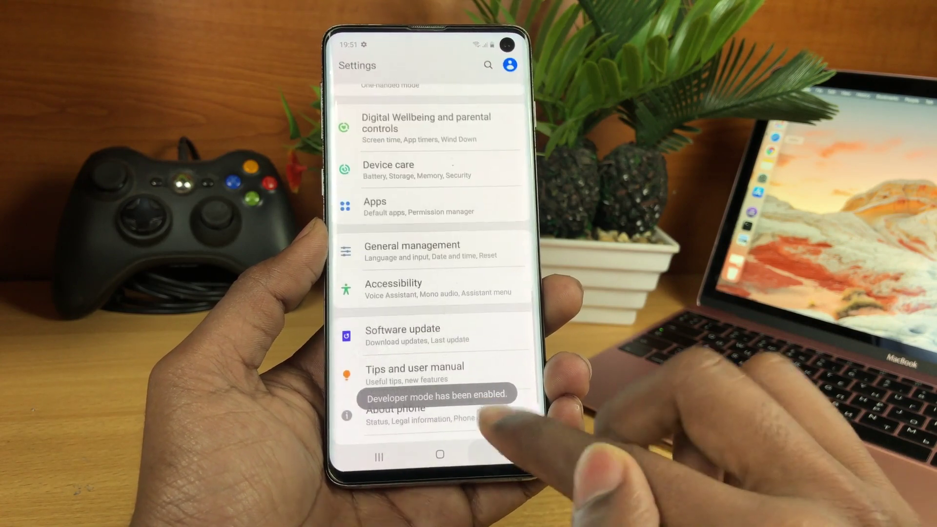
Turn on USB debugging in the phone's Developer options, accept the confirmation and leave the options
click(481, 424)
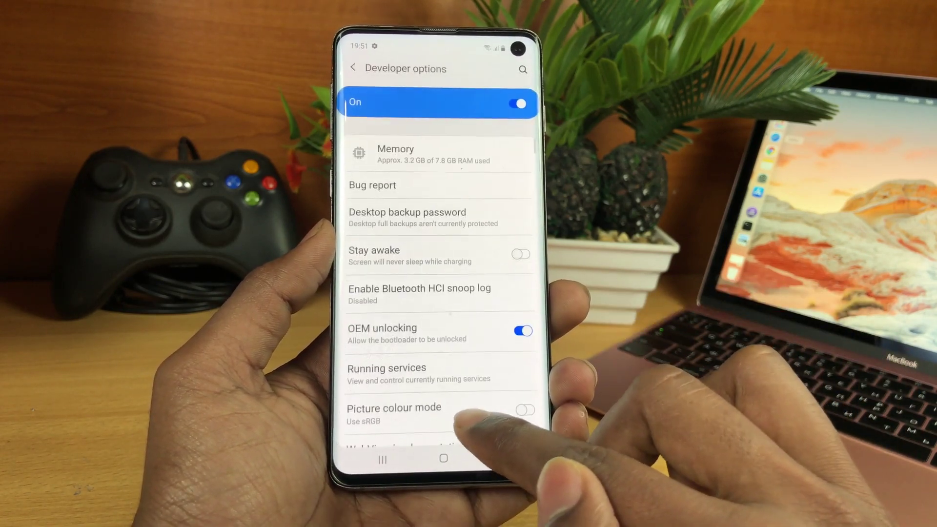
scroll(488, 342, down, 2)
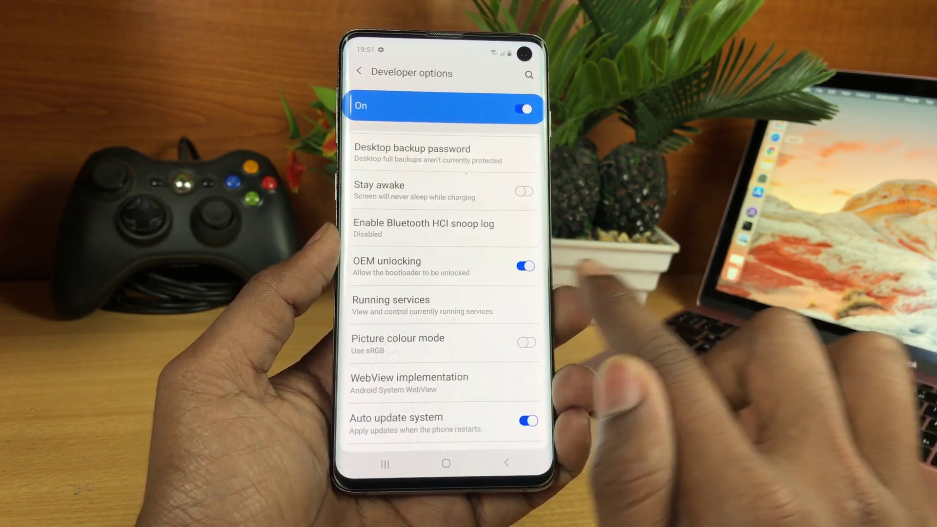
scroll(460, 386, down, 5)
scroll(460, 341, down, 3)
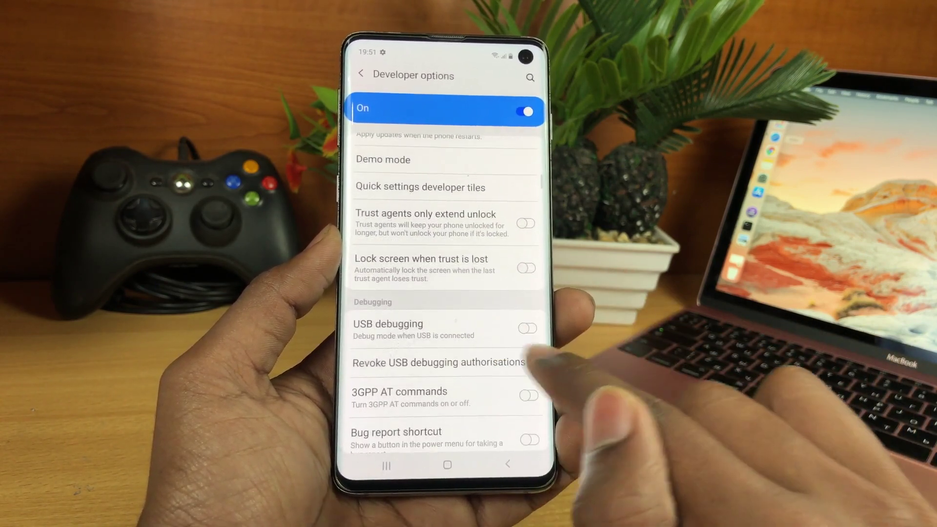
click(525, 326)
click(512, 421)
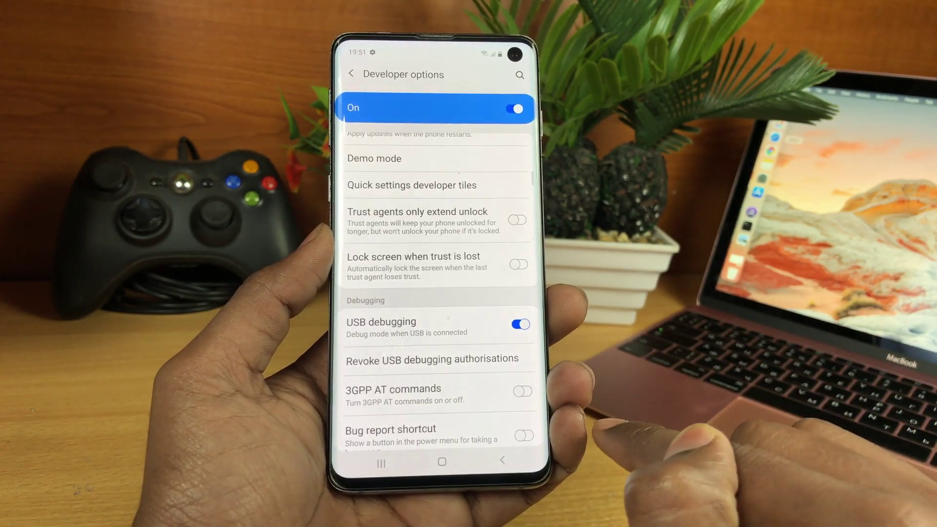
click(503, 460)
click(499, 459)
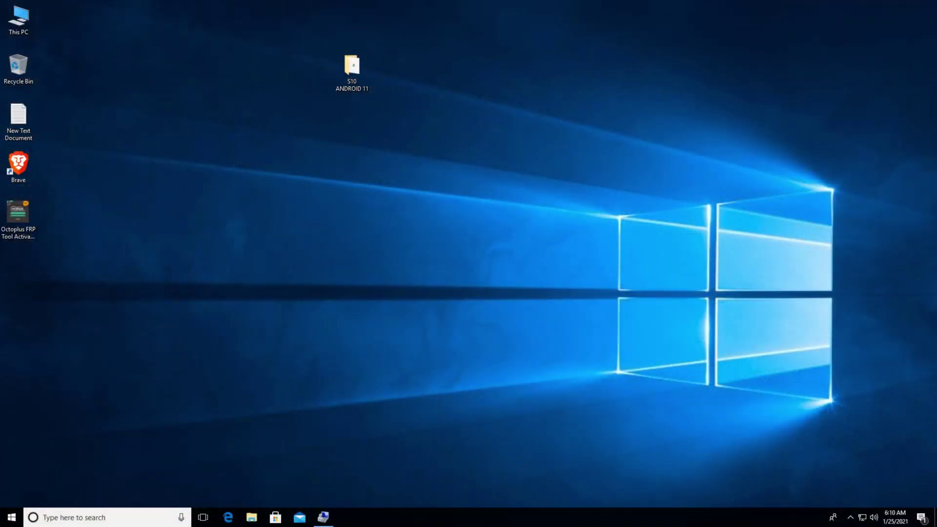
On the computer, launch Odin3 v3.14.1 from the S10 ANDROID 11 desktop folder and accept its startup warning
double_click(352, 68)
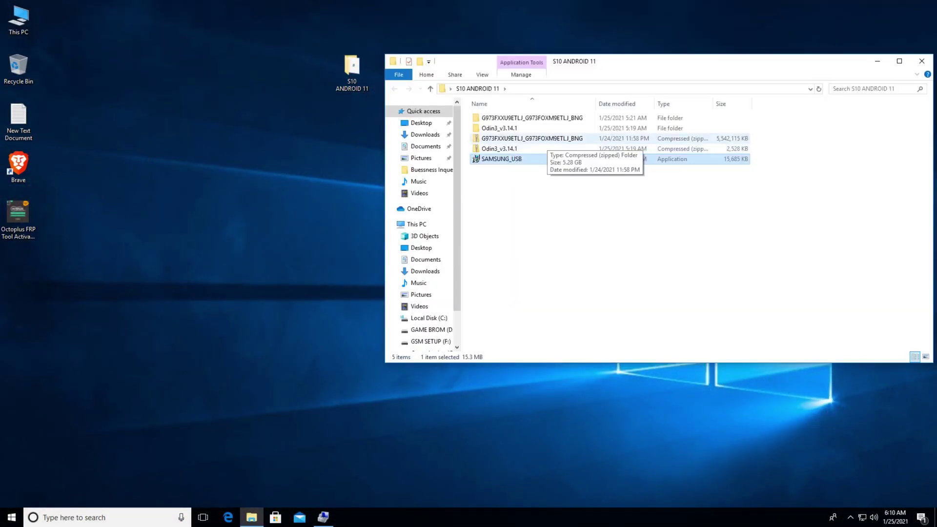
double_click(503, 128)
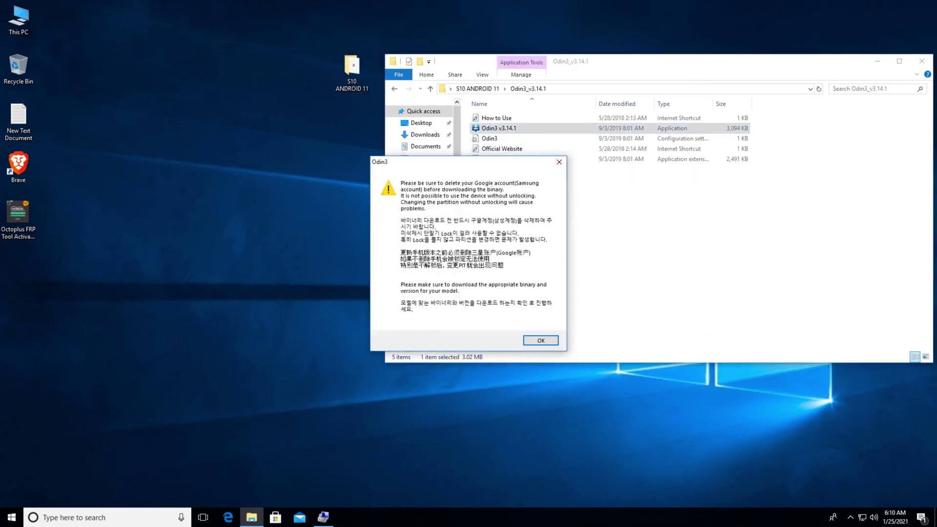
key(Return)
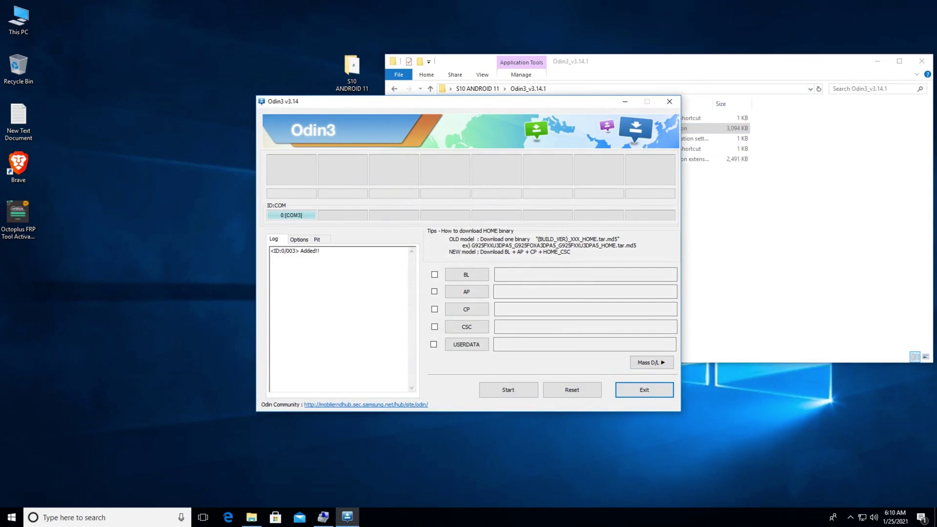
Go to the extracted G973FXXU9ETLJ_G973FOXM9ETLJ_BNG firmware folder inside S10 ANDROID 11 and copy its full path
key(alt+Tab)
key(alt+Up)
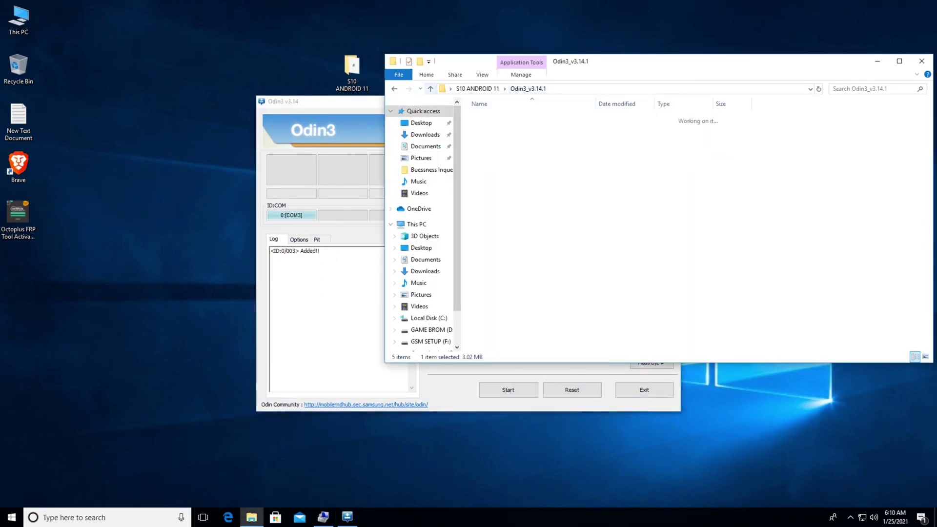
key(Up)
key(Return)
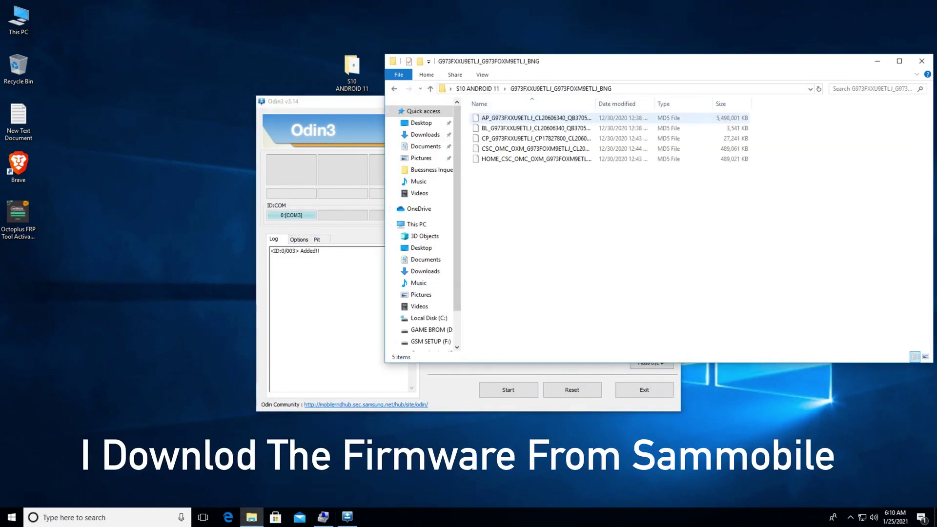
click(659, 89)
right_click(660, 91)
click(673, 124)
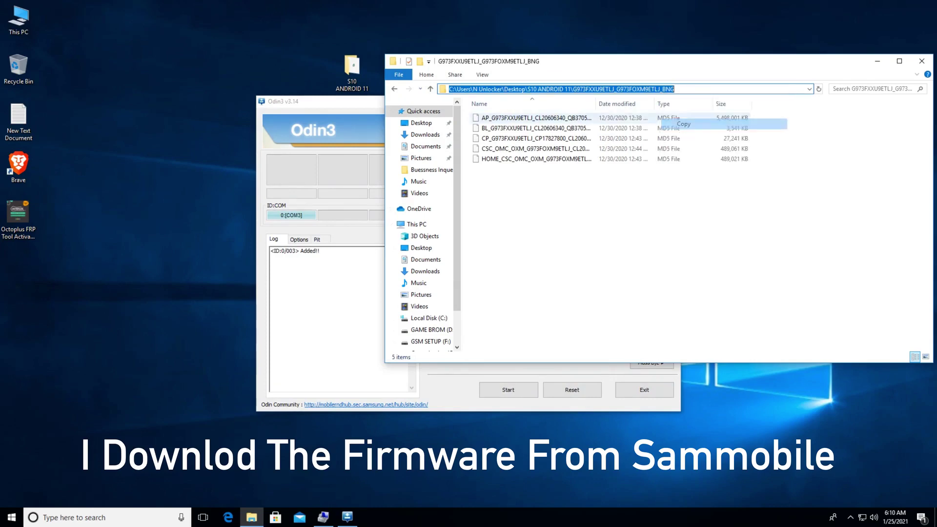
Minimize the firmware folder window and reposition the S10 ANDROID 11 desktop icon and the Odin3 window
click(878, 61)
drag(352, 71, 17, 276)
drag(391, 101, 194, 35)
Load the BL_G973FXXU9ETLJ firmware file into Odin's BL slot, using the copied folder path to reach it
click(270, 209)
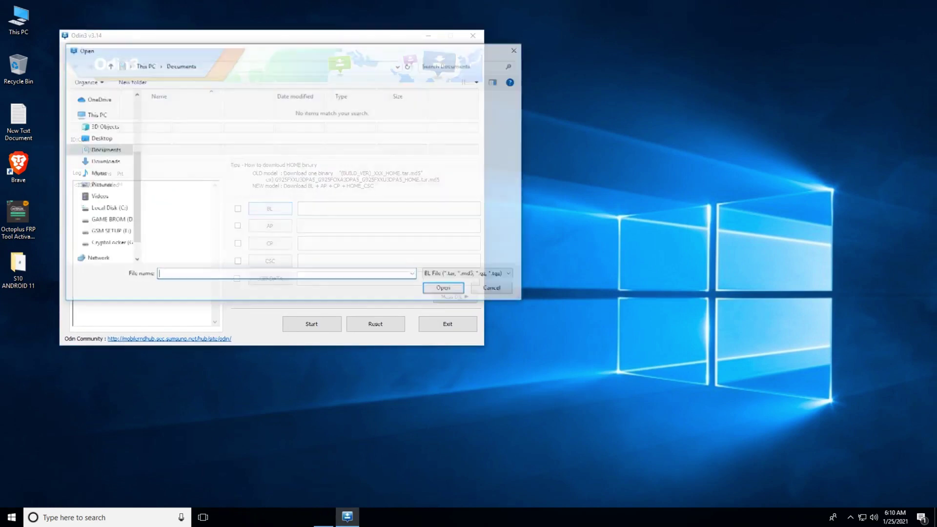
right_click(327, 277)
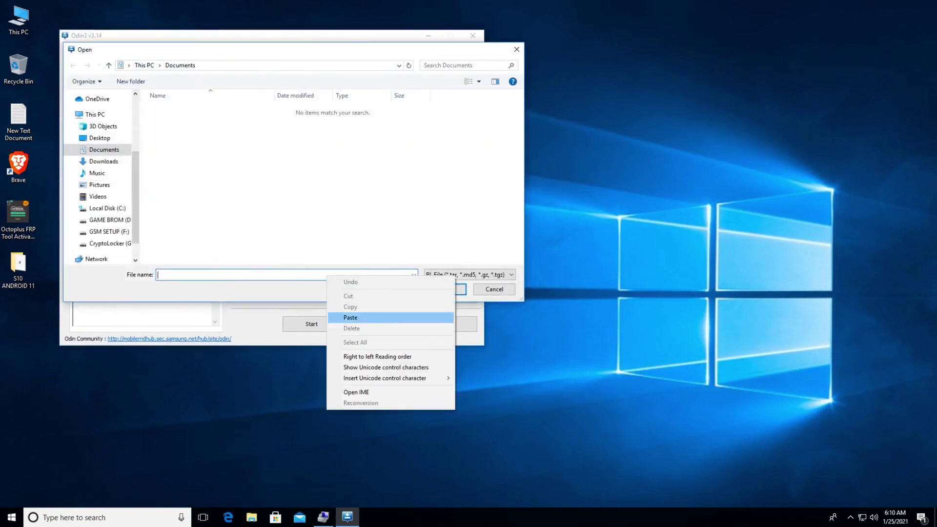
click(350, 318)
key(Return)
double_click(205, 120)
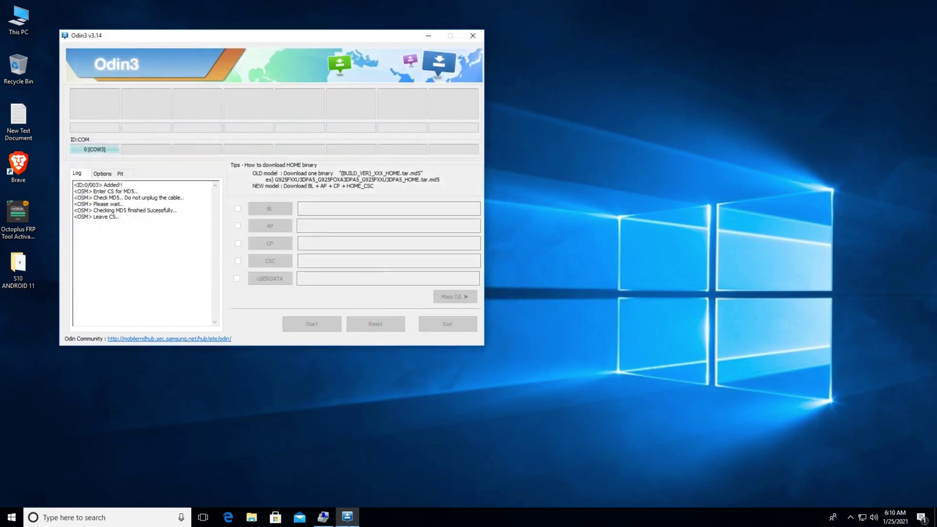
Load the AP_G973FXXU9ETLJ file into Odin's AP slot and the CP_G973FXXU9ETLJ file into the CP slot
click(270, 226)
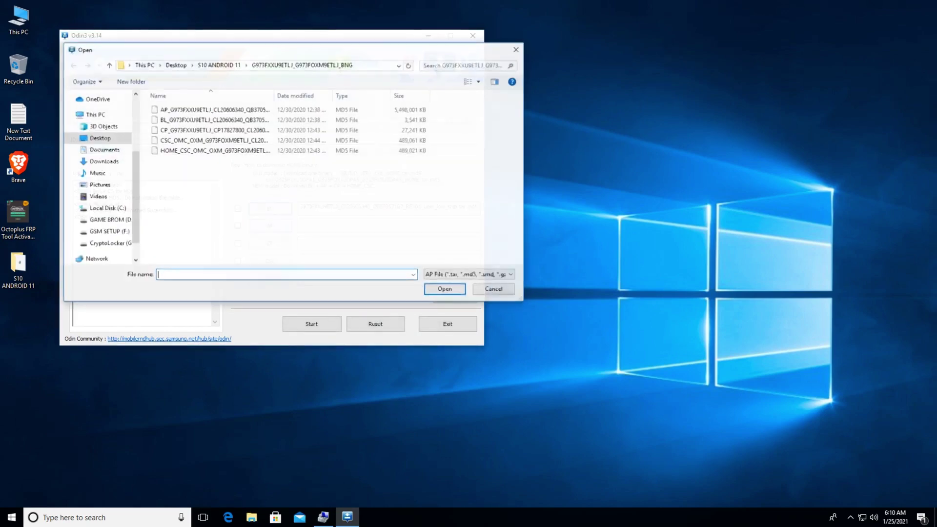
double_click(214, 109)
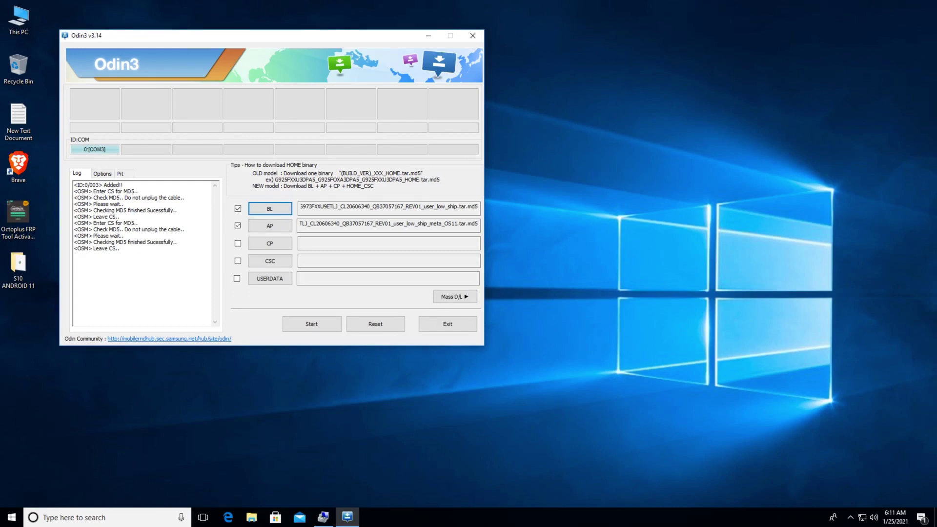
click(270, 243)
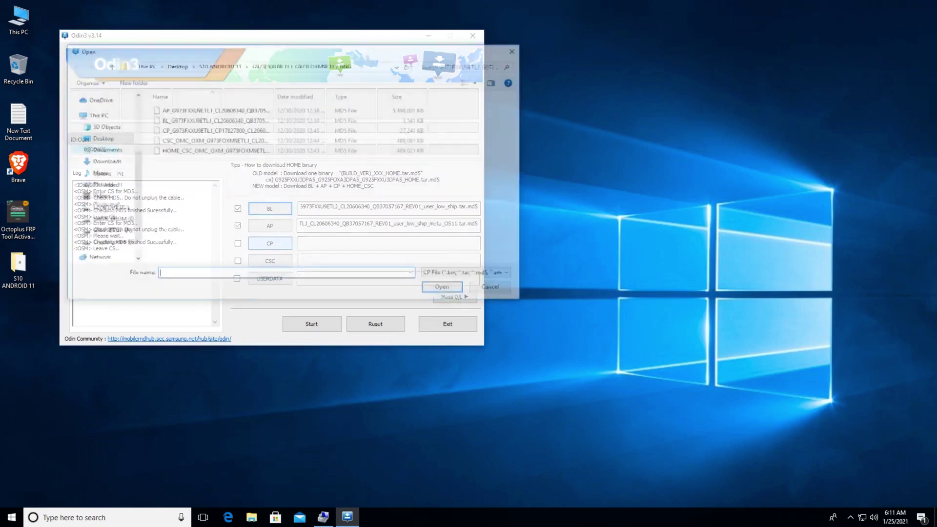
double_click(210, 130)
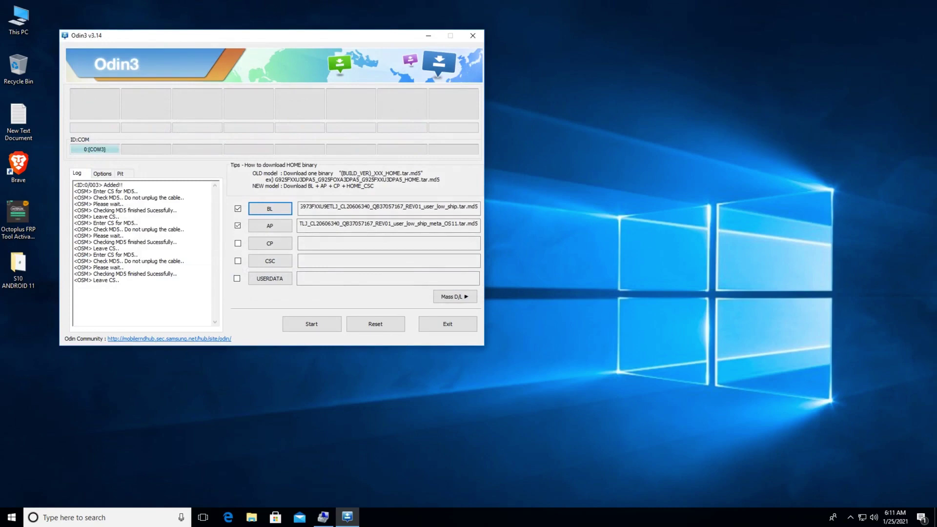
Load the CSC_OMC_OXM_G973FOXM9ETLJ file into Odin's CSC slot and start flashing the firmware to the connected phone
click(270, 261)
click(215, 140)
key(Return)
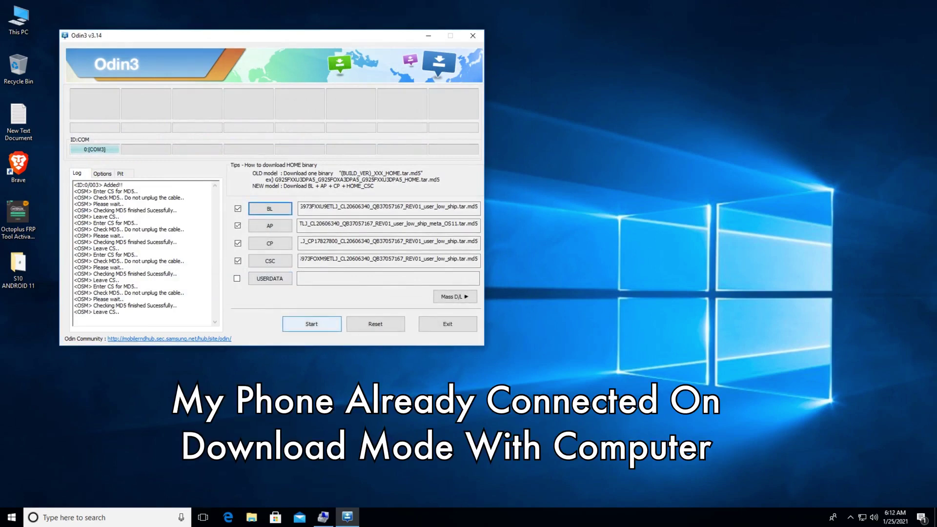
key(Return)
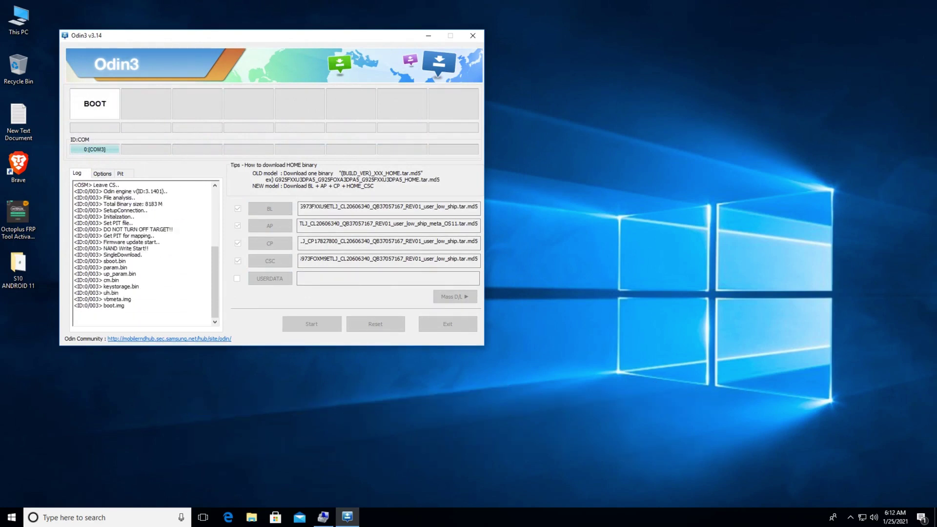